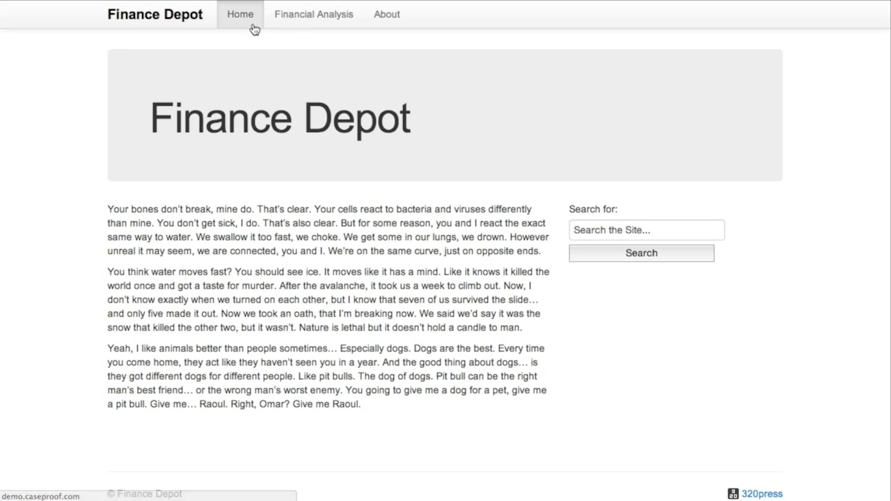
Browse the Finance Depot site's Financial Analysis, About and Home pages
{"action": "left_click", "coordinate": [291, 21]}
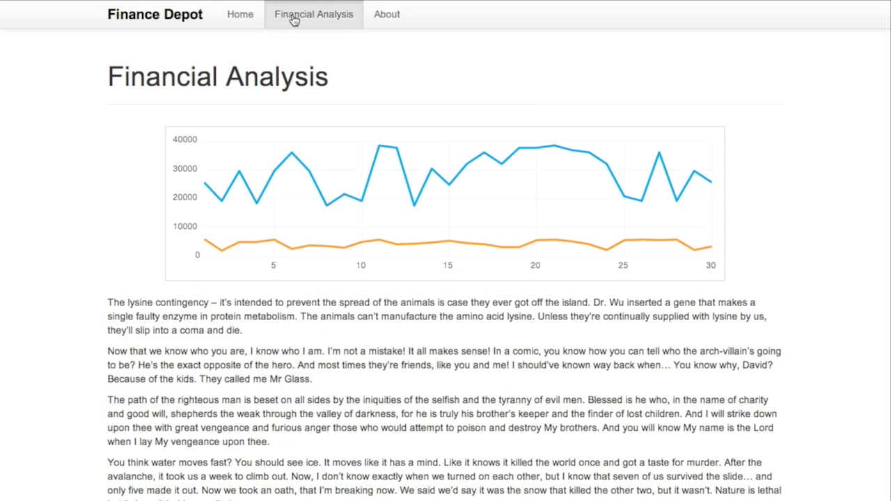
{"action": "left_click", "coordinate": [376, 17]}
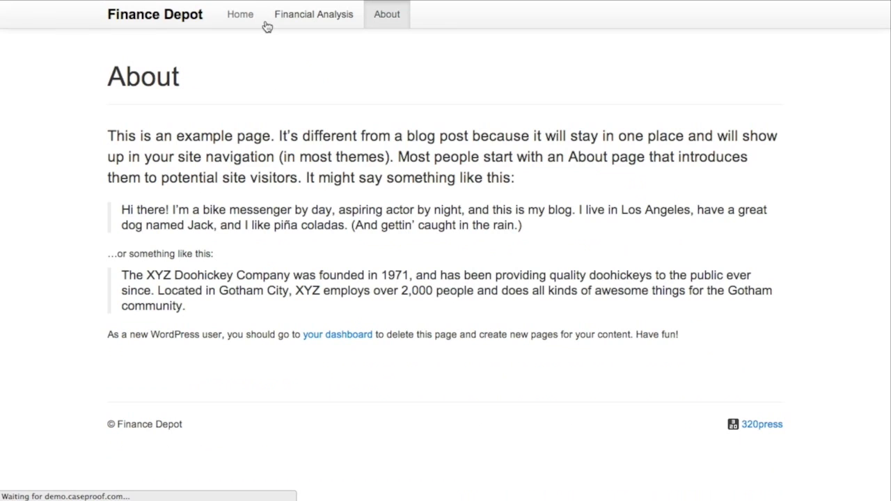
{"action": "left_click", "coordinate": [248, 20]}
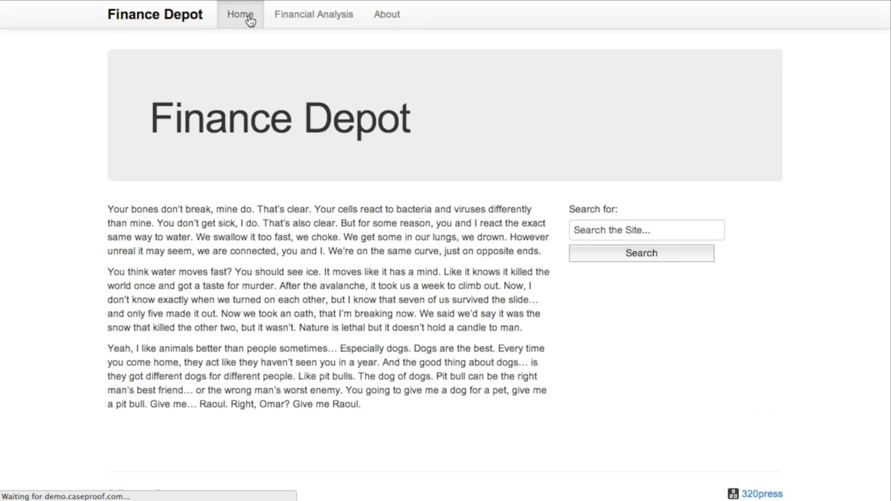
{"action": "left_click", "coordinate": [291, 21]}
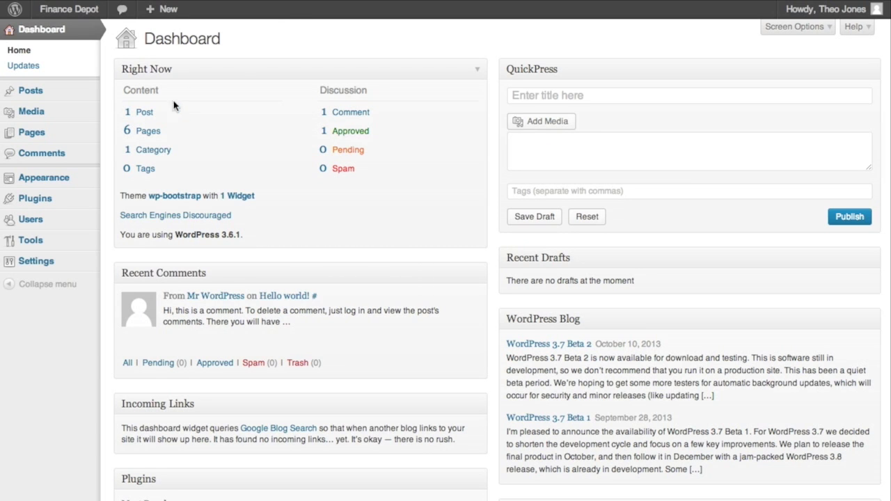
Install the MemberPress plugin by uploading memberpress-developer-1.1.0b31.zip in the WordPress admin, and activate it
{"action": "mouse_move", "coordinate": [58, 198]}
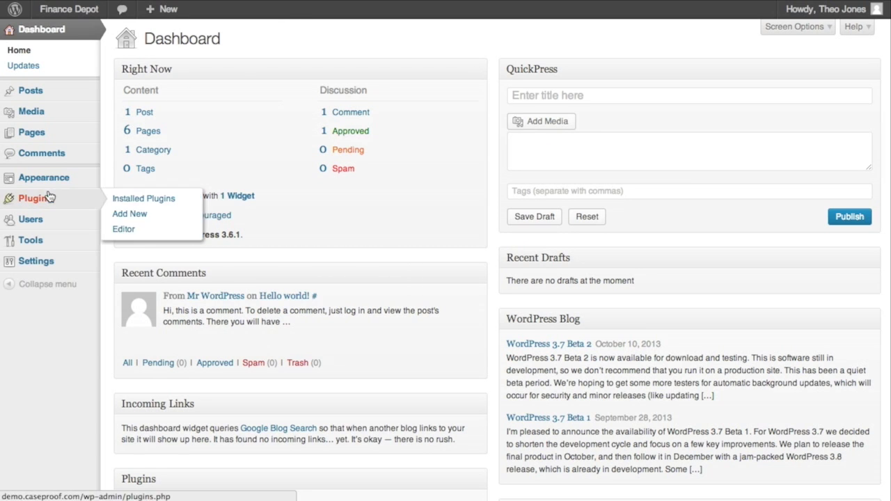
{"action": "left_click", "coordinate": [137, 205]}
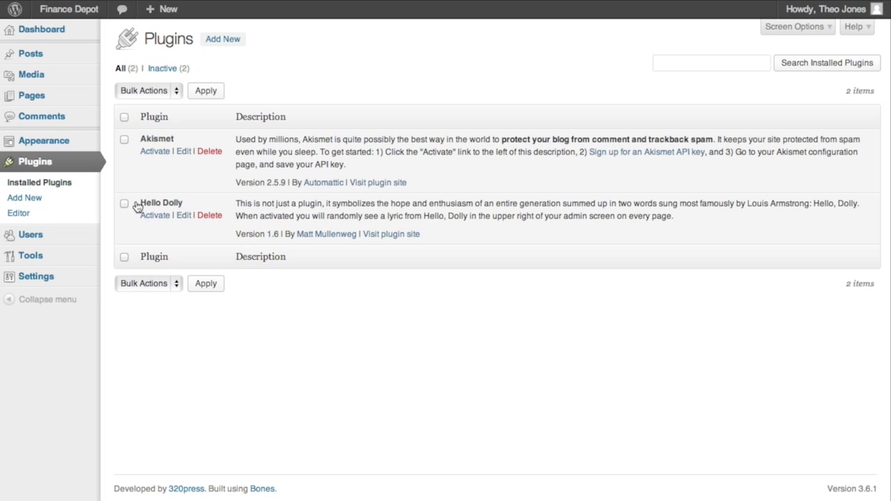
{"action": "left_click", "coordinate": [211, 44]}
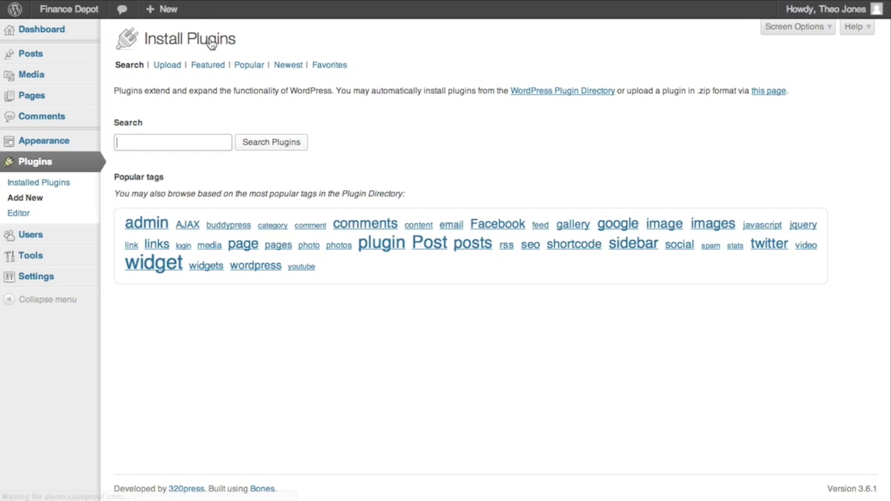
{"action": "left_click", "coordinate": [173, 68]}
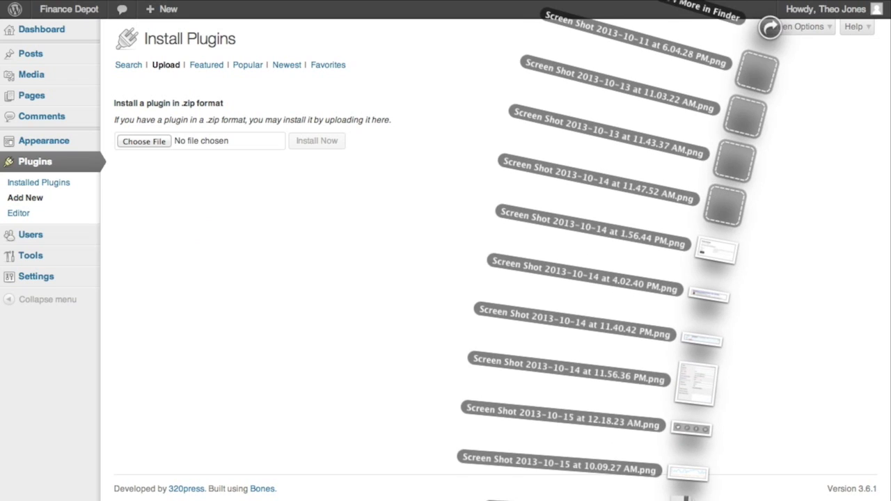
{"action": "left_click_drag", "start_coordinate": [744, 487], "coordinate": [159, 143]}
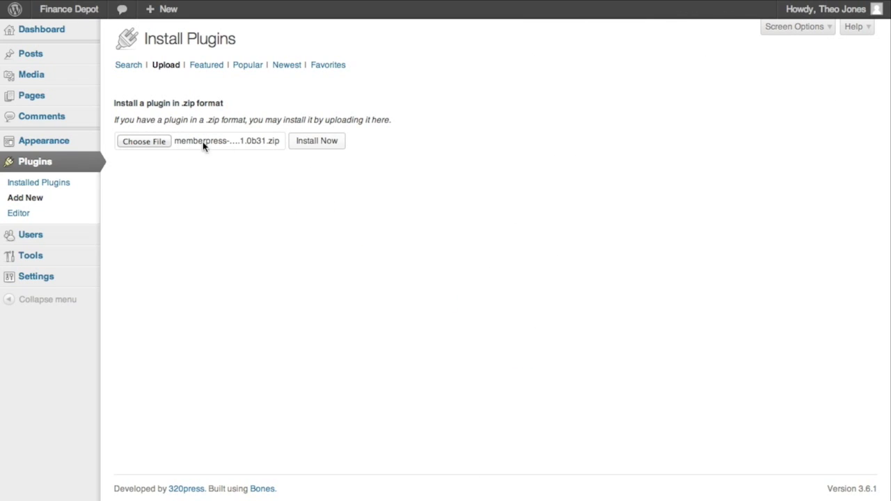
{"action": "left_click", "coordinate": [317, 142]}
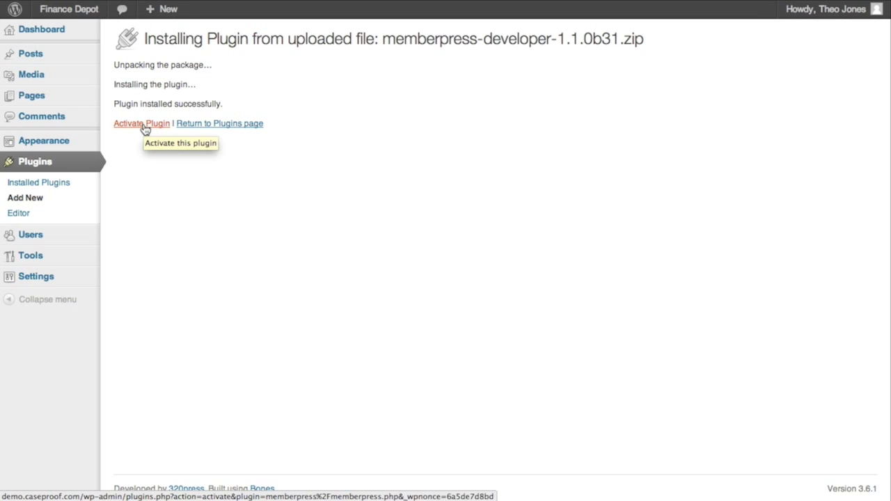
{"action": "left_click", "coordinate": [143, 124]}
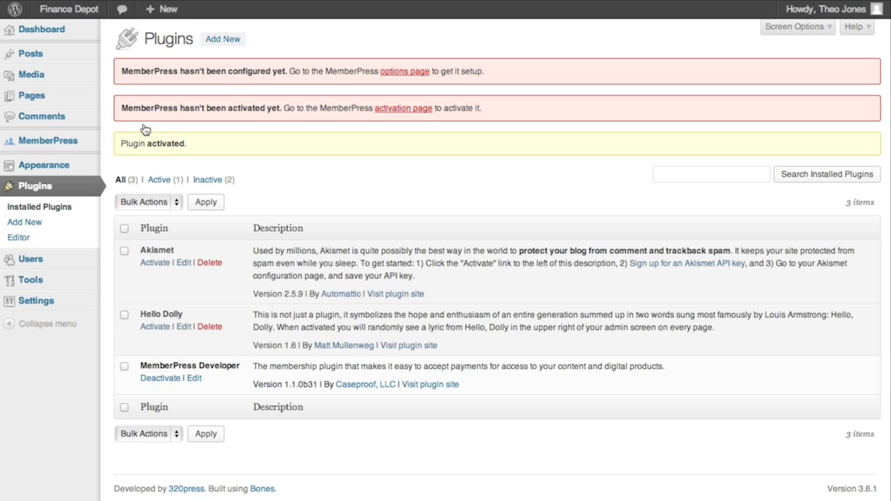
Activate MemberPress on demo.caseproof.com by pasting the MemberPress license key
{"action": "left_click", "coordinate": [390, 110]}
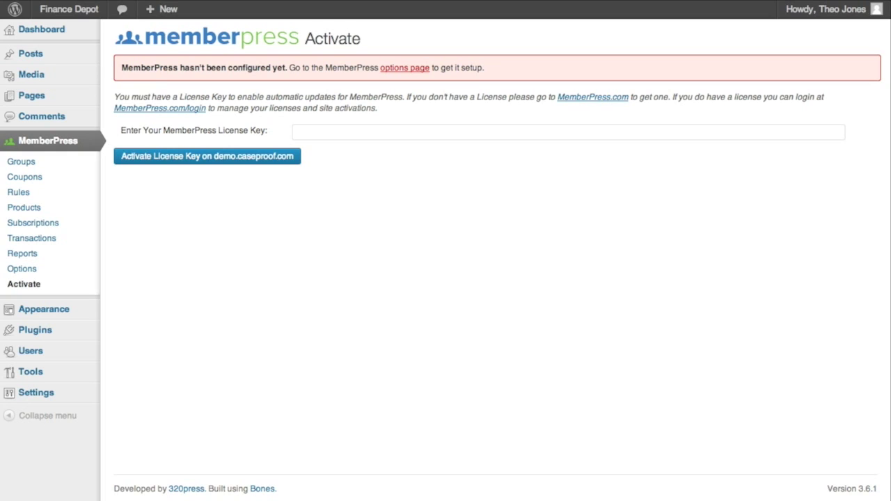
{"action": "left_click", "coordinate": [455, 135]}
{"action": "key", "text": "ctrl+v"}
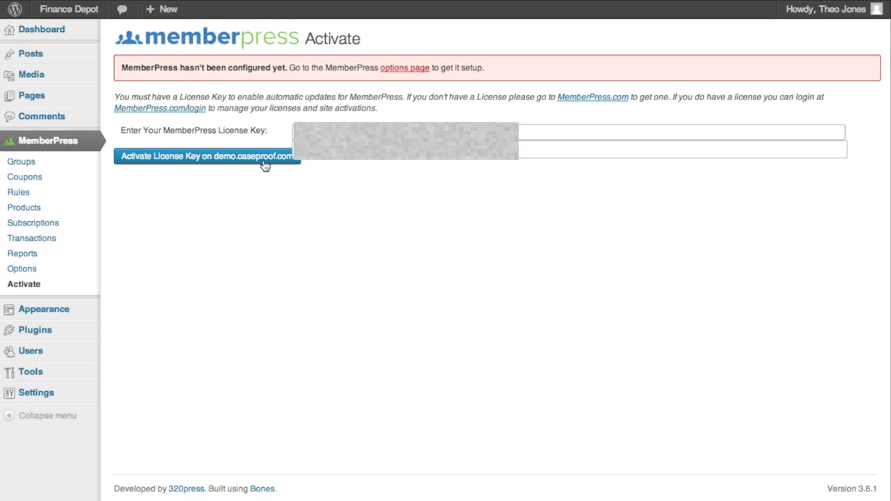
{"action": "left_click", "coordinate": [257, 157]}
{"action": "left_click", "coordinate": [257, 158]}
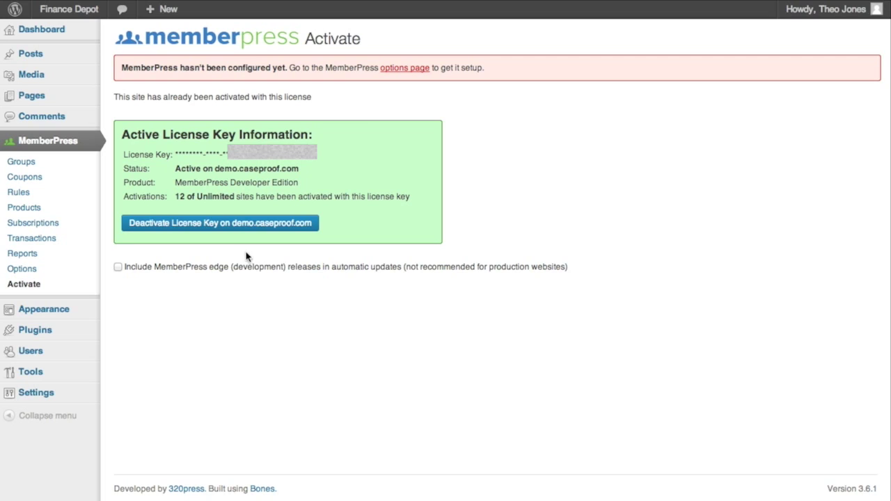
Add a payment method in the MemberPress options with Stripe as gateway and the label "Credit Card"
{"action": "left_click", "coordinate": [390, 70]}
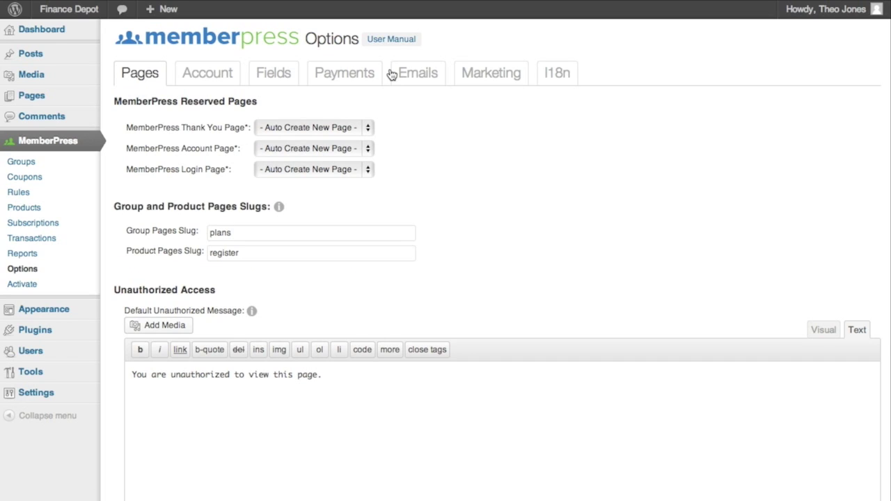
{"action": "left_click", "coordinate": [354, 73]}
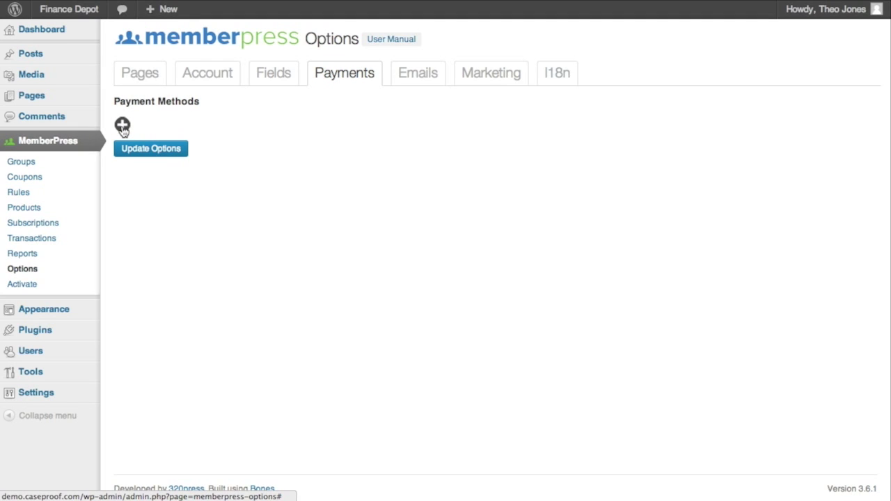
{"action": "left_click", "coordinate": [121, 126]}
{"action": "left_click", "coordinate": [223, 140]}
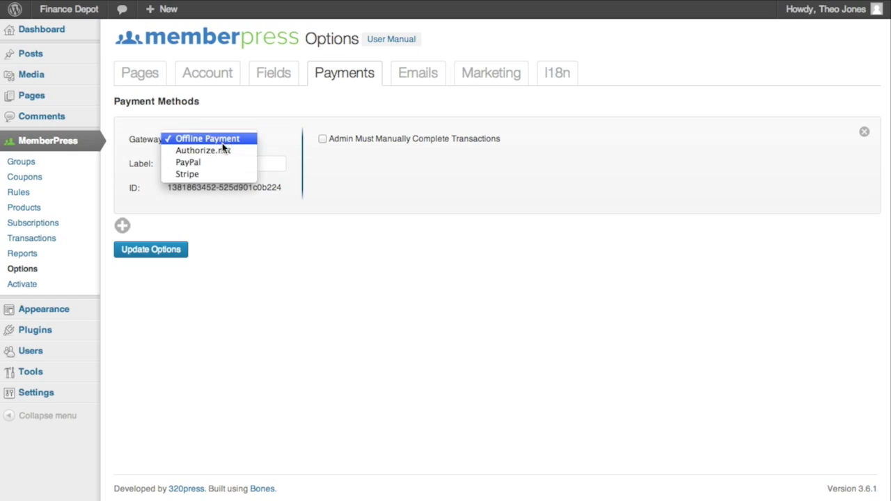
{"action": "left_click", "coordinate": [221, 174]}
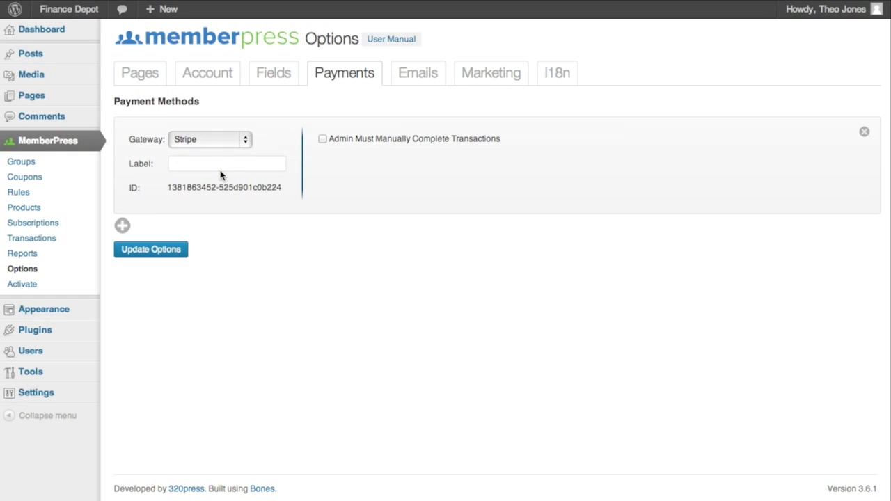
{"action": "left_click", "coordinate": [207, 168]}
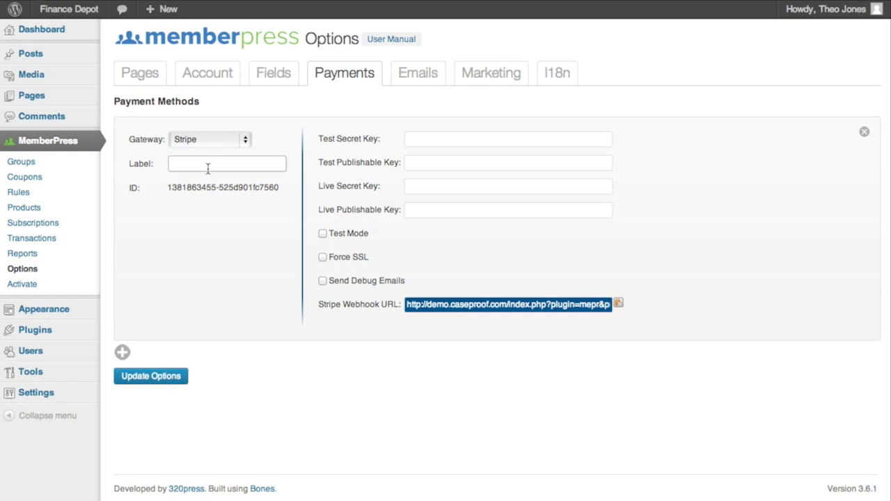
{"action": "type", "text": "Credit Card"}
Paste the test and live Stripe secret and publishable API keys and enable Test Mode for the payment method
{"action": "left_click", "coordinate": [446, 139]}
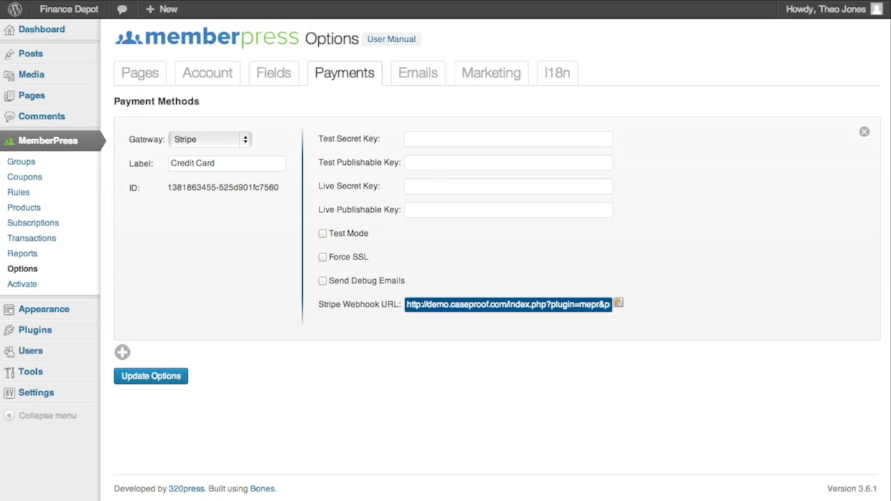
{"action": "left_click", "coordinate": [474, 145]}
{"action": "key", "text": "ctrl+v"}
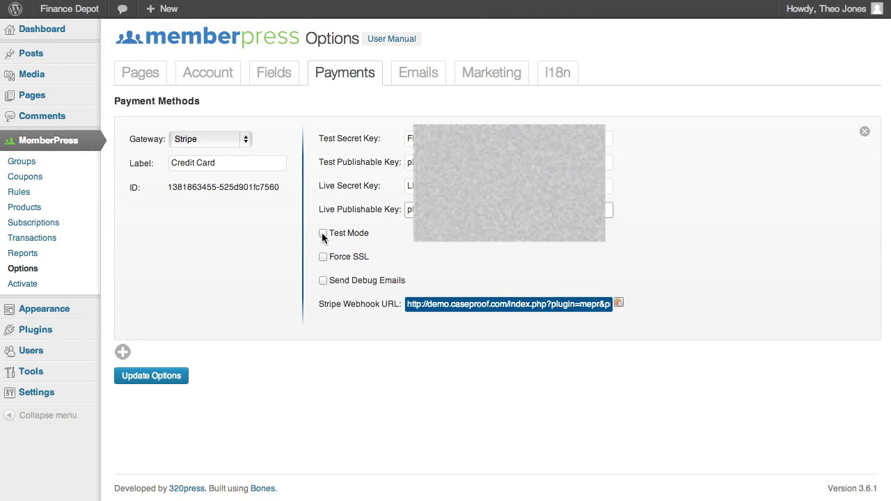
{"action": "left_click", "coordinate": [323, 234]}
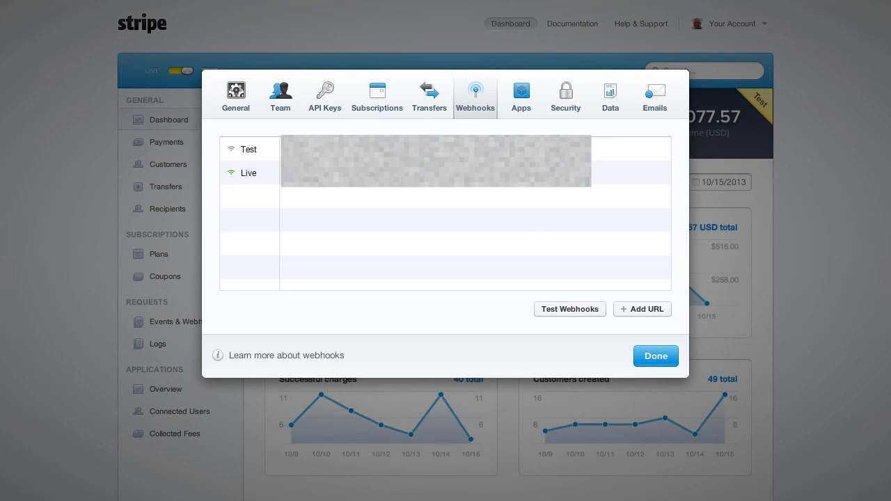
In Stripe, create a Test mode webhook with the MemberPress Stripe Webhook URL, and save the MemberPress payment options
{"action": "left_click", "coordinate": [647, 308]}
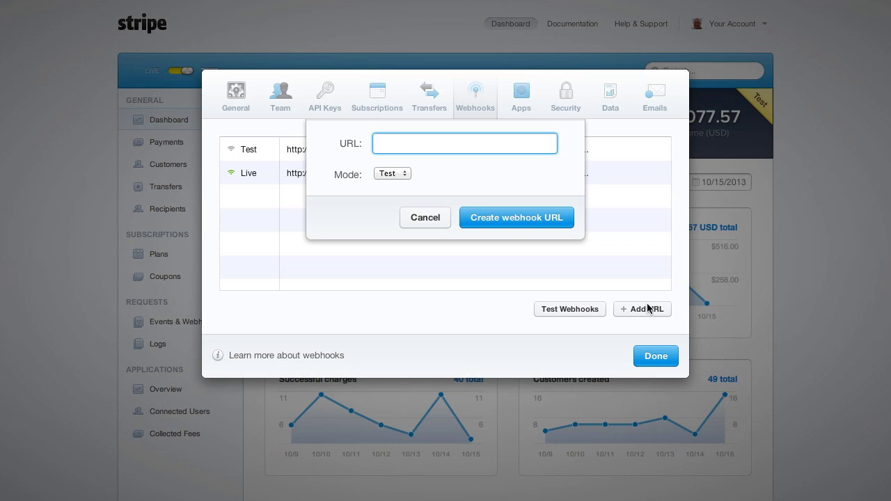
{"action": "key", "text": "super+v"}
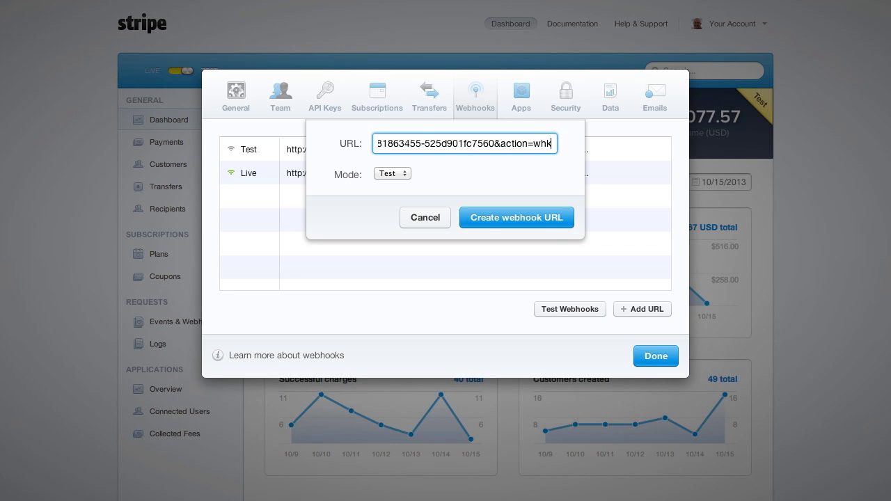
{"action": "left_click", "coordinate": [543, 224]}
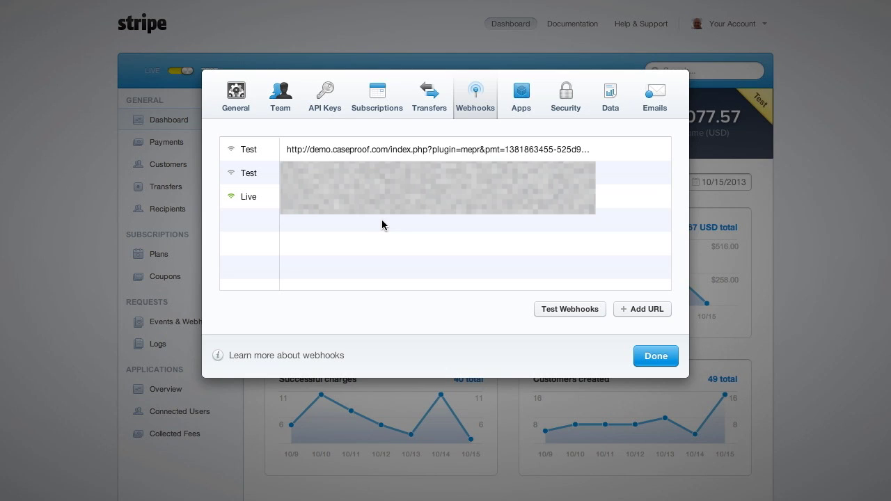
{"action": "mouse_move", "coordinate": [382, 199]}
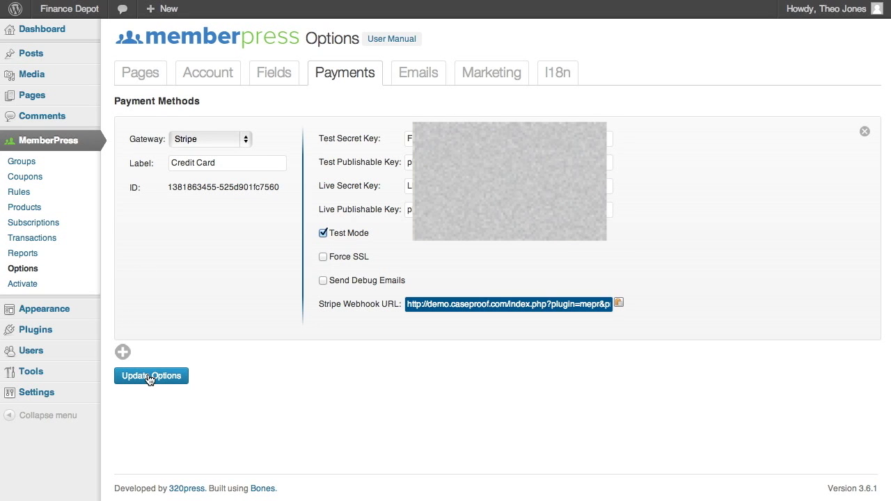
{"action": "left_click", "coordinate": [149, 379]}
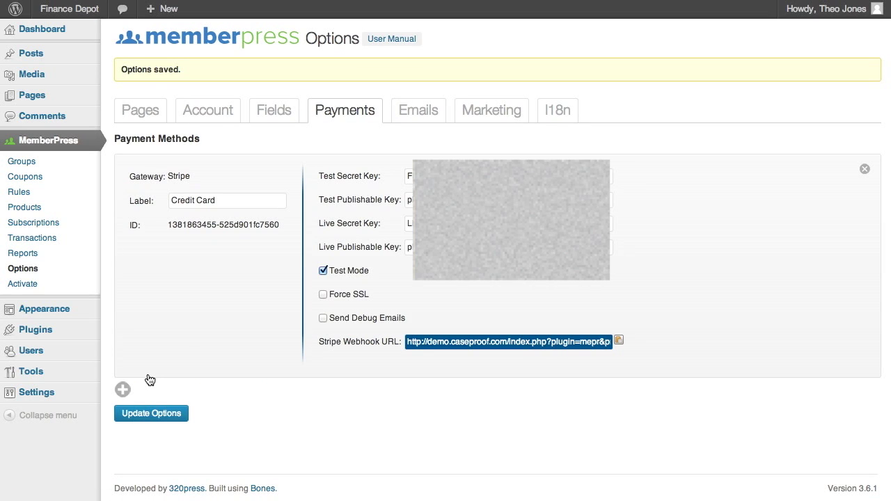
Start a new MemberPress product titled "Premium Access" with the page text "Register for Premium Access"
{"action": "left_click", "coordinate": [41, 210]}
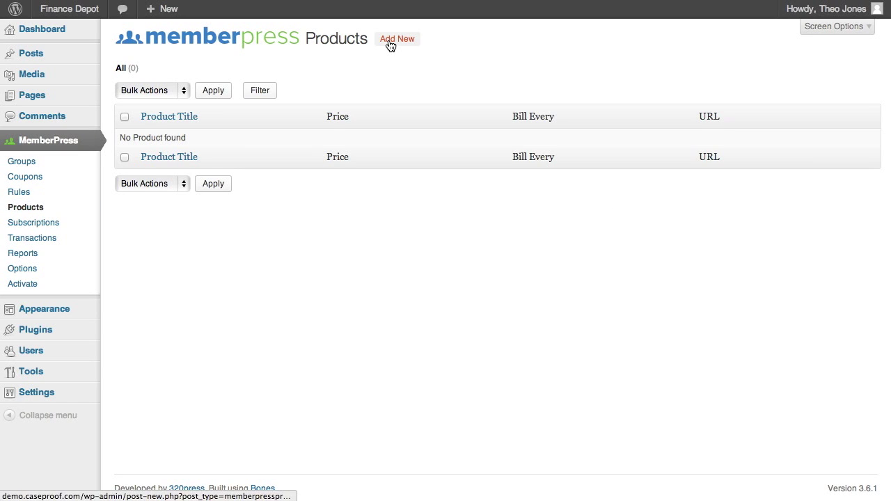
{"action": "left_click", "coordinate": [391, 46]}
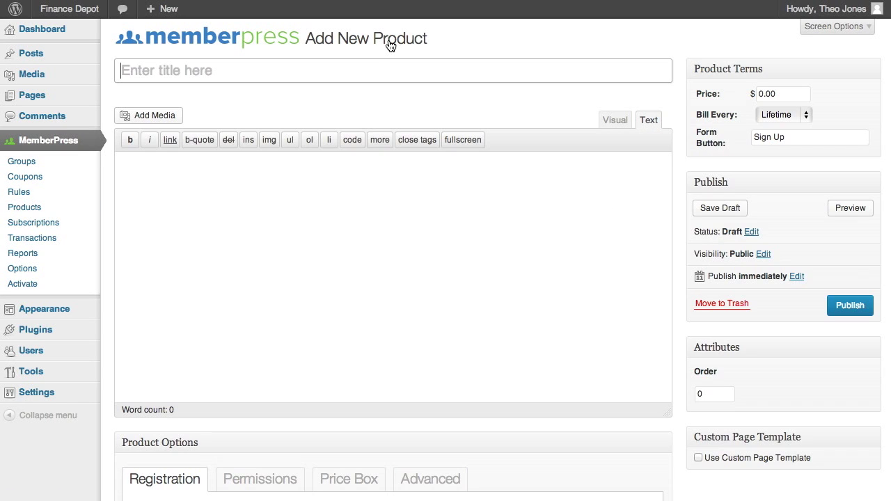
{"action": "left_click", "coordinate": [379, 72]}
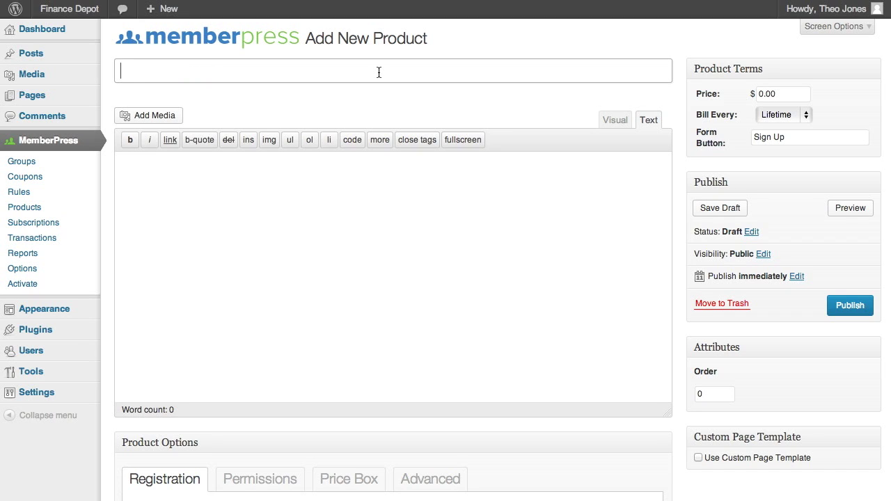
{"action": "type", "text": "Premium Access"}
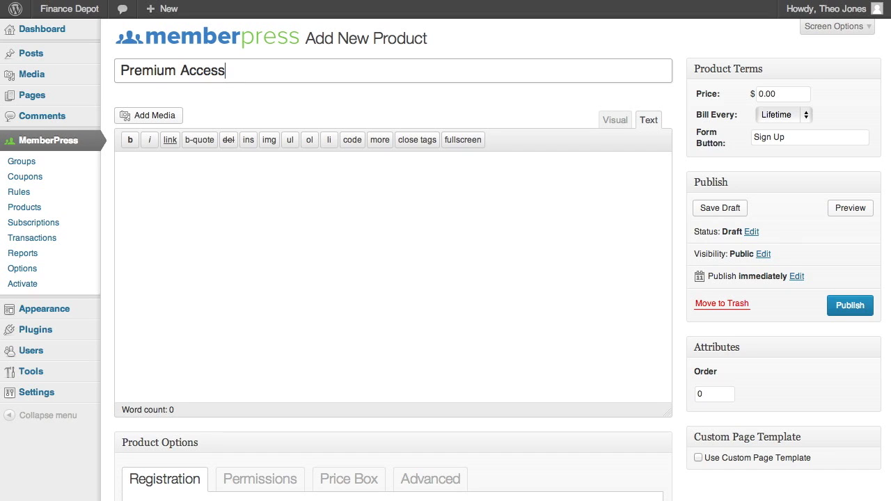
{"action": "key", "text": "Tab"}
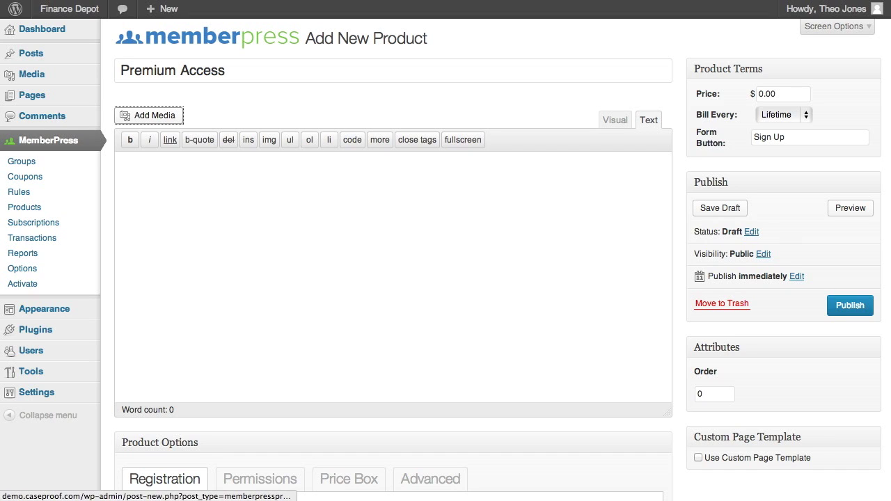
{"action": "key", "text": "Tab"}
{"action": "left_click", "coordinate": [390, 217]}
{"action": "type", "text": "Re"}
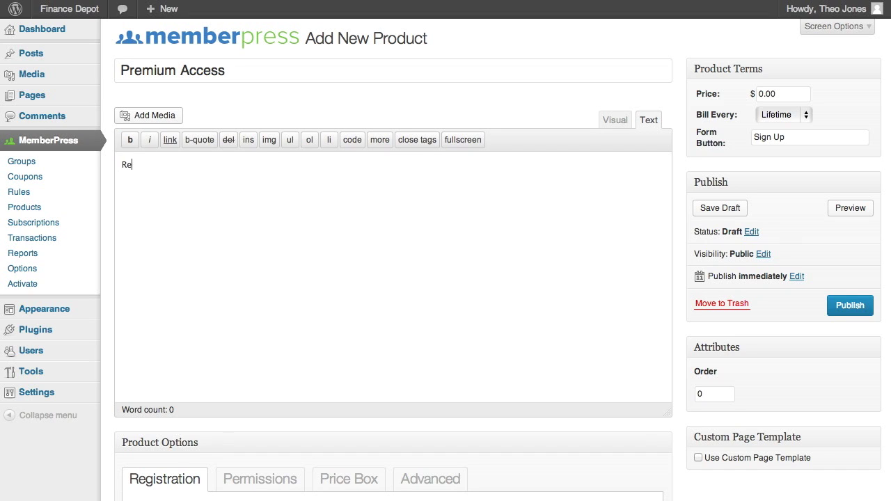
{"action": "type", "text": "gister for Premium Access"}
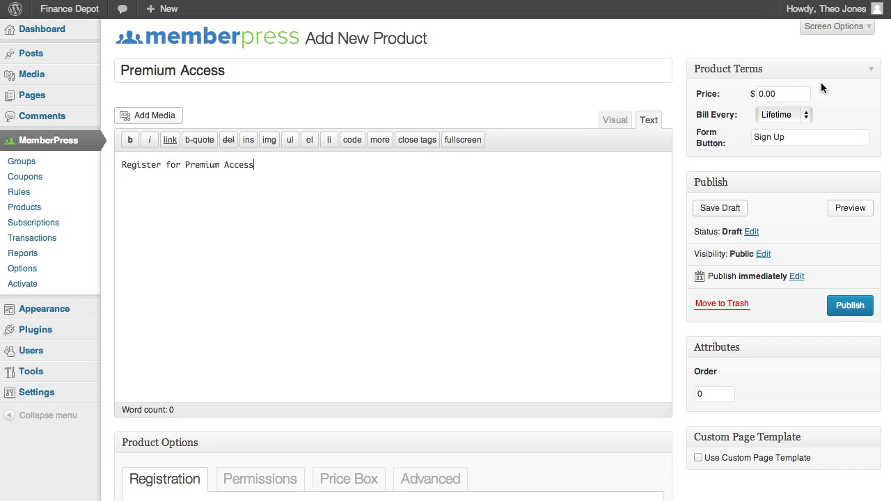
Set the Premium Access price to $19.99, billed every 1 month, and publish the product
{"action": "double_click", "coordinate": [788, 95]}
{"action": "type", "text": "19.99"}
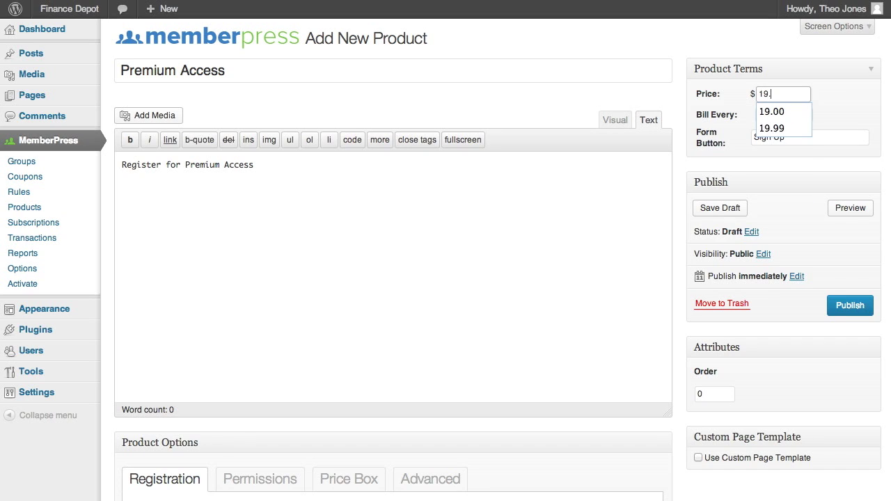
{"action": "left_click", "coordinate": [802, 113]}
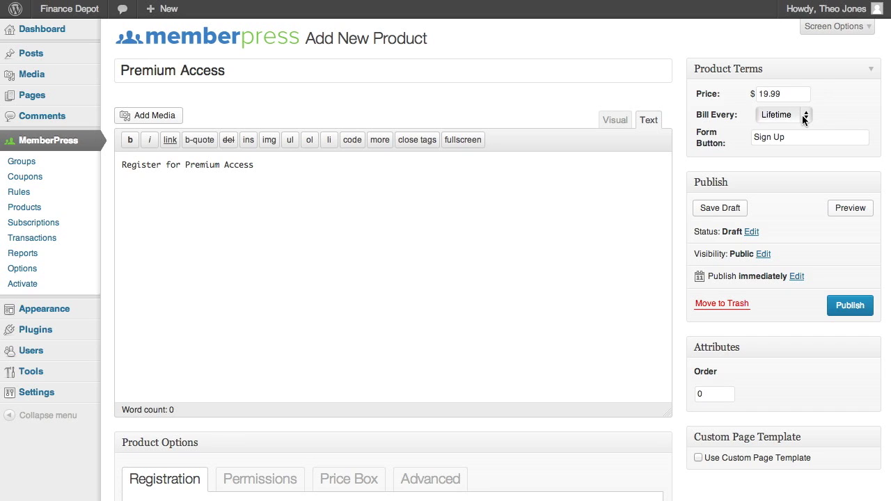
{"action": "left_click", "coordinate": [801, 115]}
{"action": "left_click", "coordinate": [797, 90]}
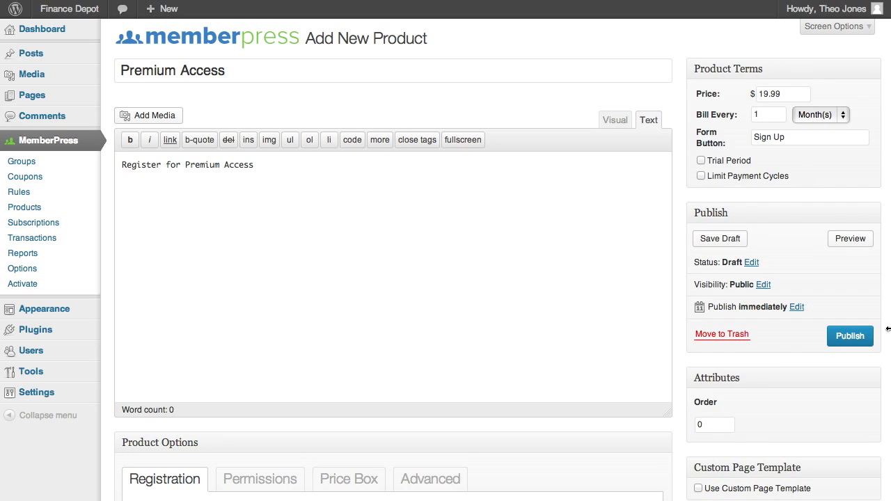
{"action": "left_click", "coordinate": [850, 337]}
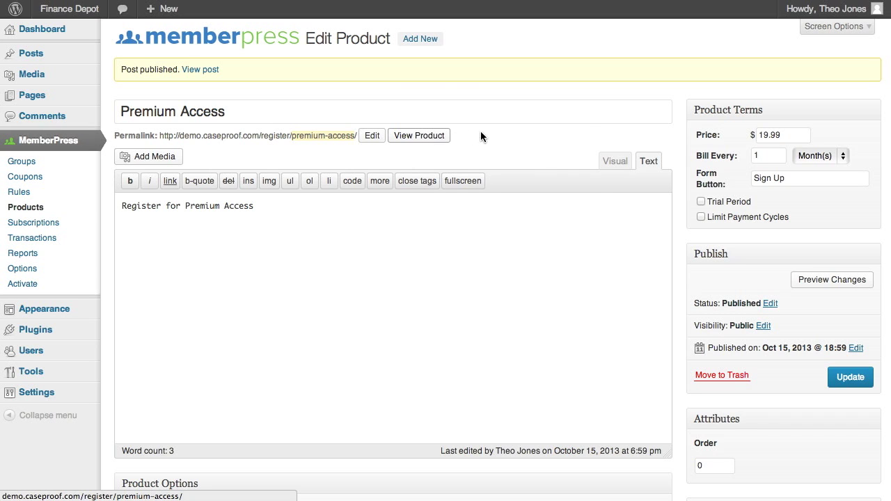
View the published Premium Access registration page on the site, and check the Financial Analysis page
{"action": "right_click", "coordinate": [416, 135]}
{"action": "left_click", "coordinate": [453, 169]}
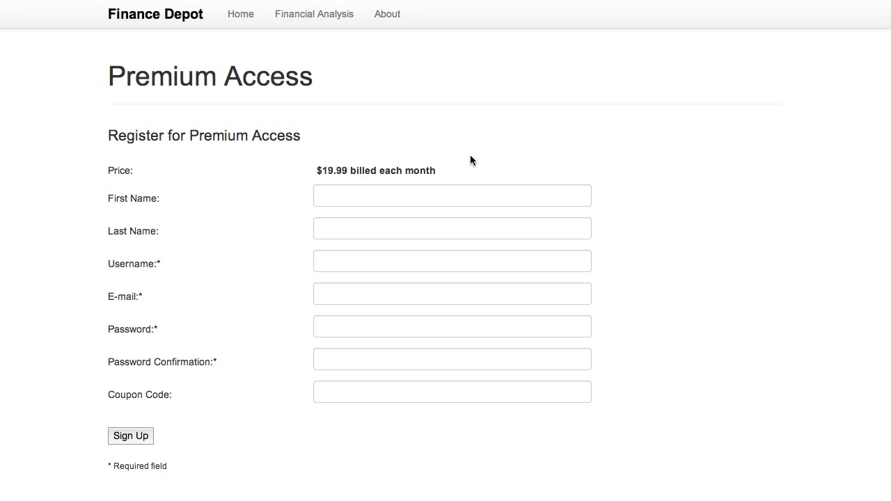
{"action": "scroll", "coordinate": [470, 159], "scroll_direction": "down", "scroll_amount": 2}
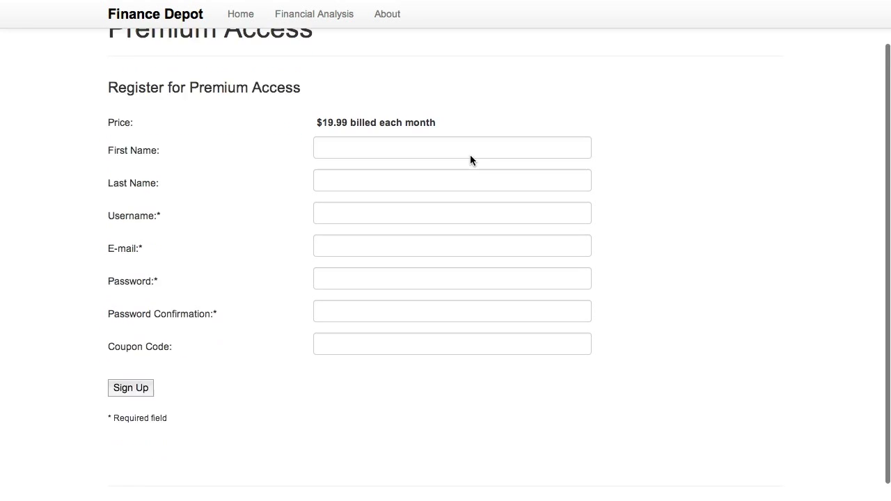
{"action": "scroll", "coordinate": [471, 157], "scroll_direction": "up", "scroll_amount": 2}
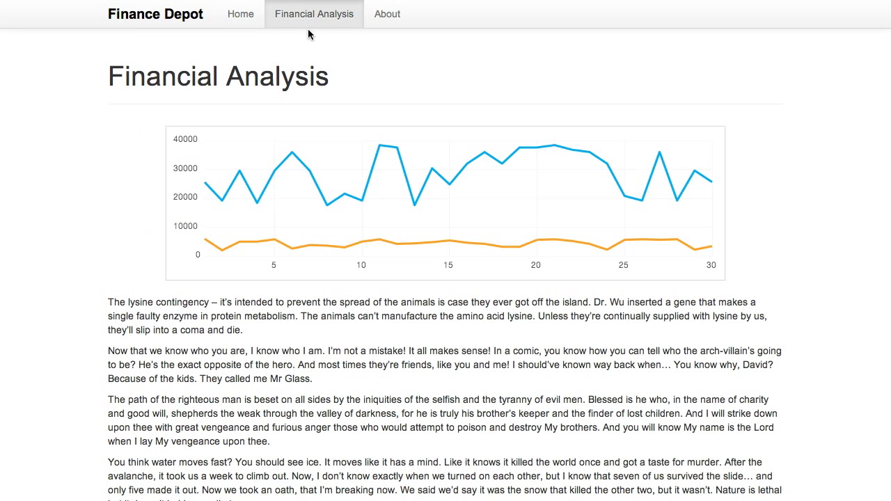
{"action": "left_click", "coordinate": [290, 14]}
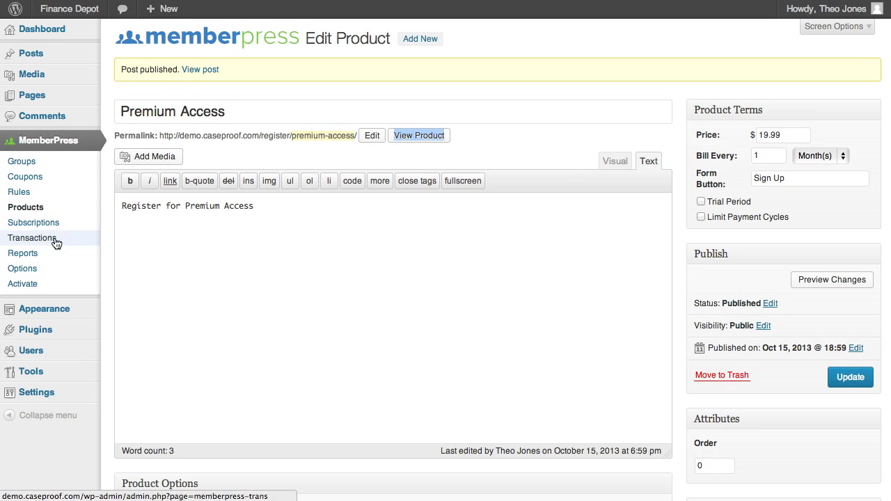
Create and save a MemberPress rule restricting the single page "Financial Analysis" to members who have purchased Premium Access
{"action": "left_click", "coordinate": [59, 193]}
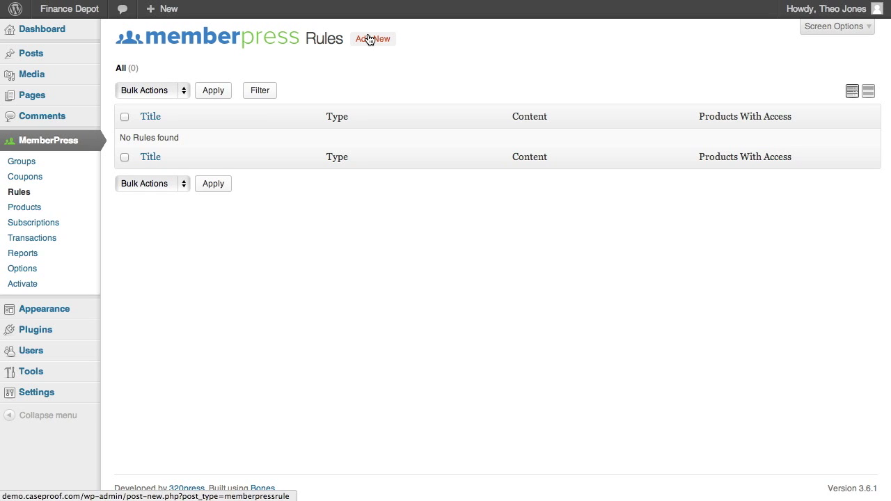
{"action": "left_click", "coordinate": [369, 40]}
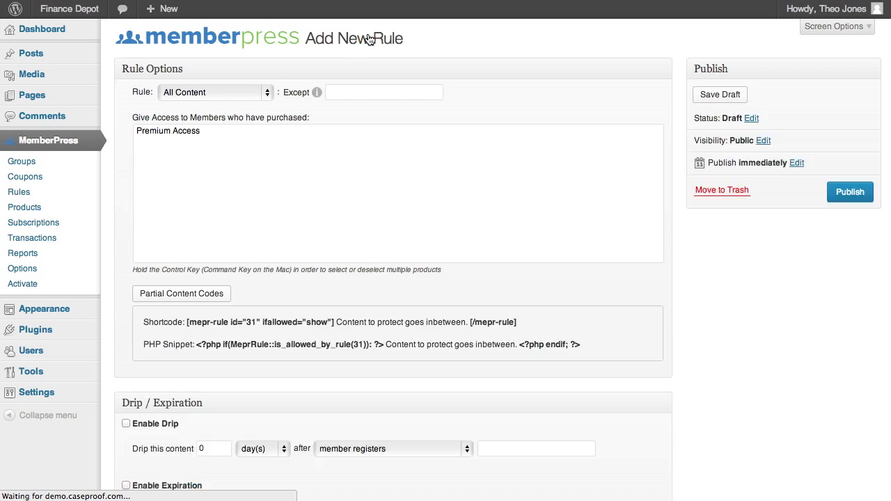
{"action": "left_click", "coordinate": [256, 94]}
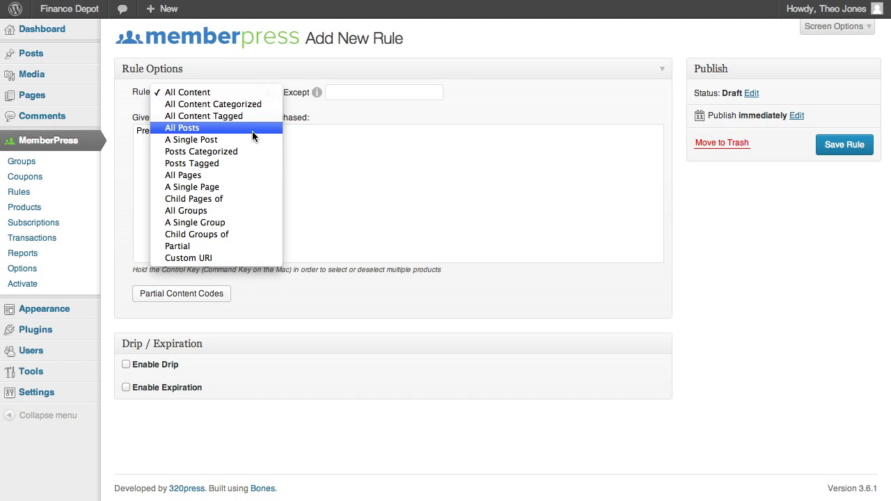
{"action": "left_click", "coordinate": [245, 187]}
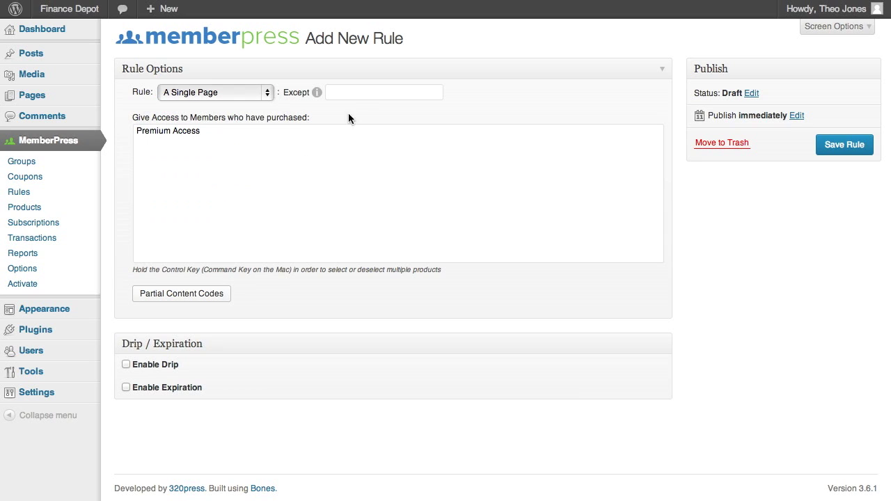
{"action": "left_click", "coordinate": [352, 94]}
{"action": "type", "text": "F"}
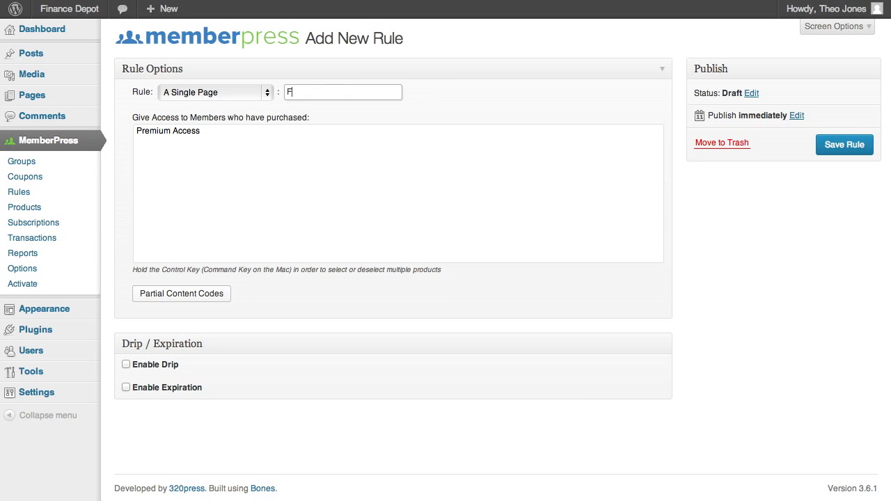
{"action": "type", "text": "in"}
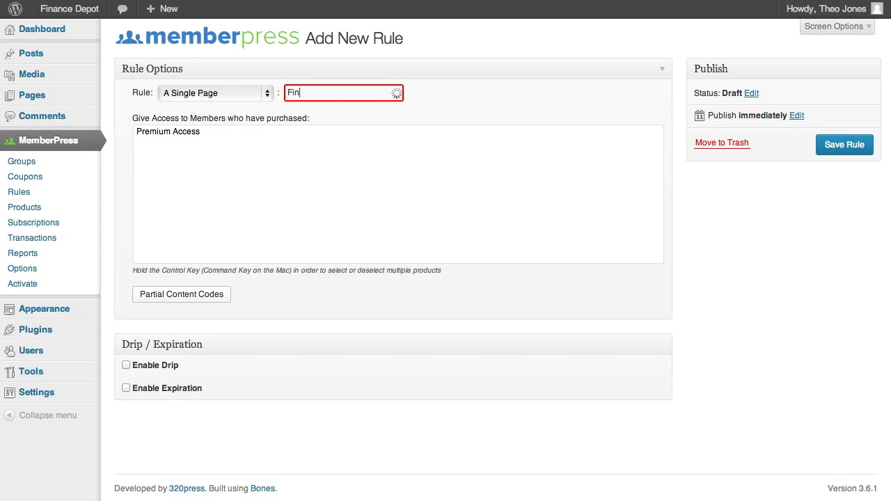
{"action": "left_click", "coordinate": [352, 115]}
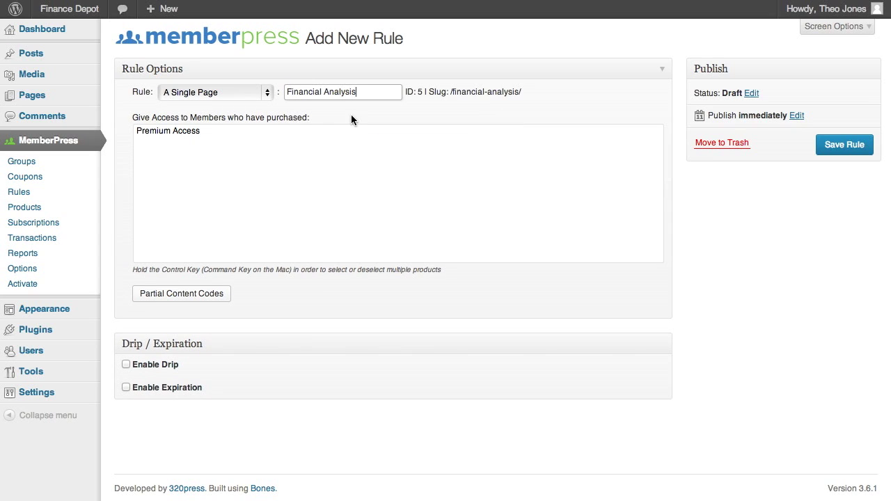
{"action": "left_click", "coordinate": [183, 131]}
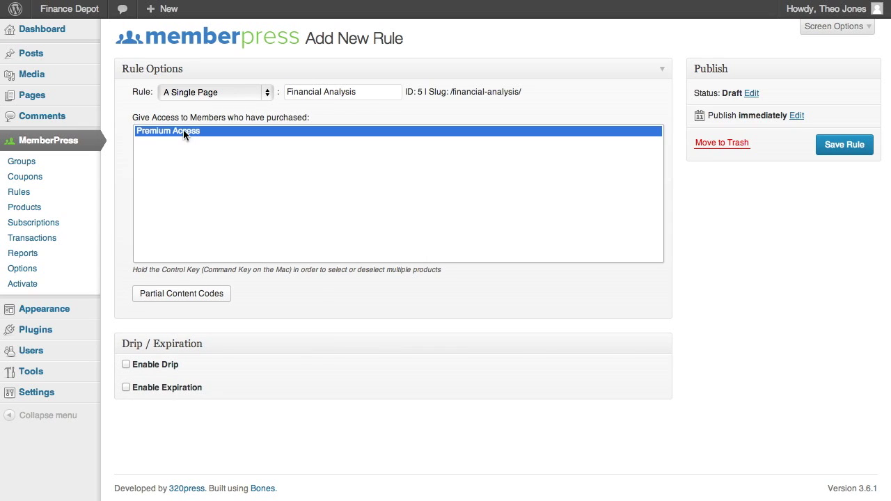
{"action": "left_click", "coordinate": [832, 151]}
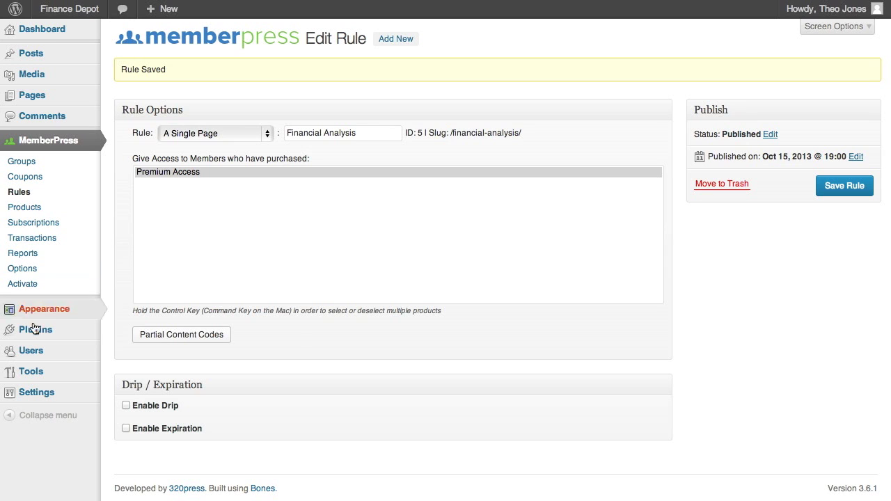
Add the Premium Access product to the Main Menu between Financial Analysis and About, and save the menu
{"action": "mouse_move", "coordinate": [28, 311]}
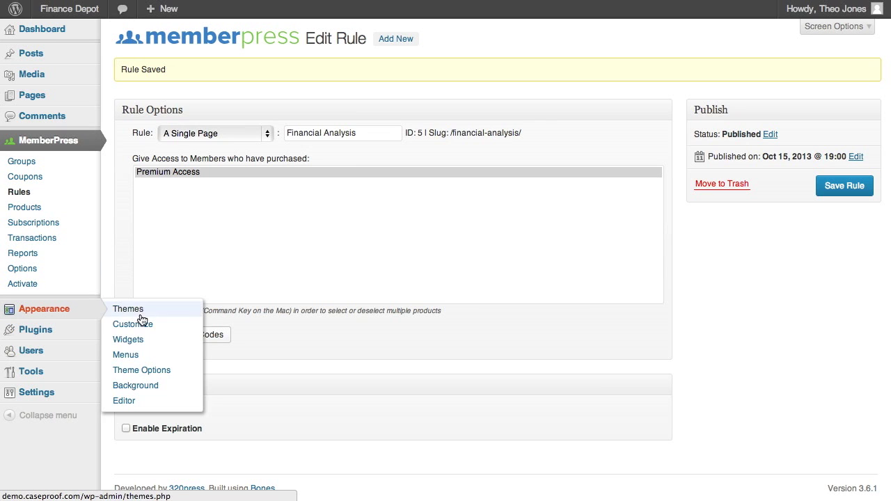
{"action": "left_click", "coordinate": [152, 358]}
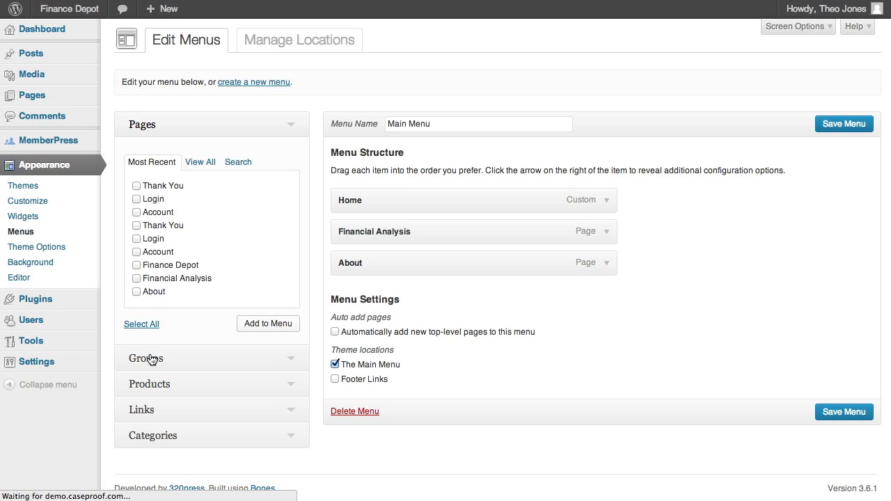
{"action": "left_click", "coordinate": [291, 393]}
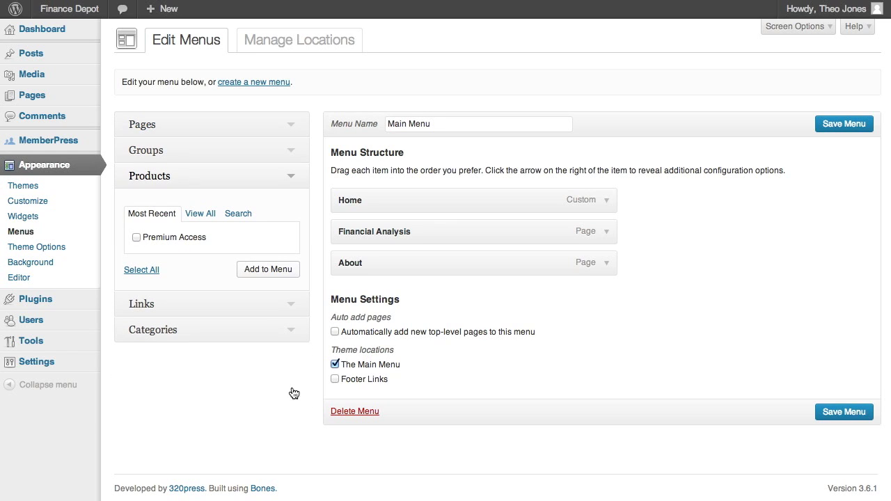
{"action": "left_click", "coordinate": [138, 237]}
{"action": "left_click", "coordinate": [268, 271]}
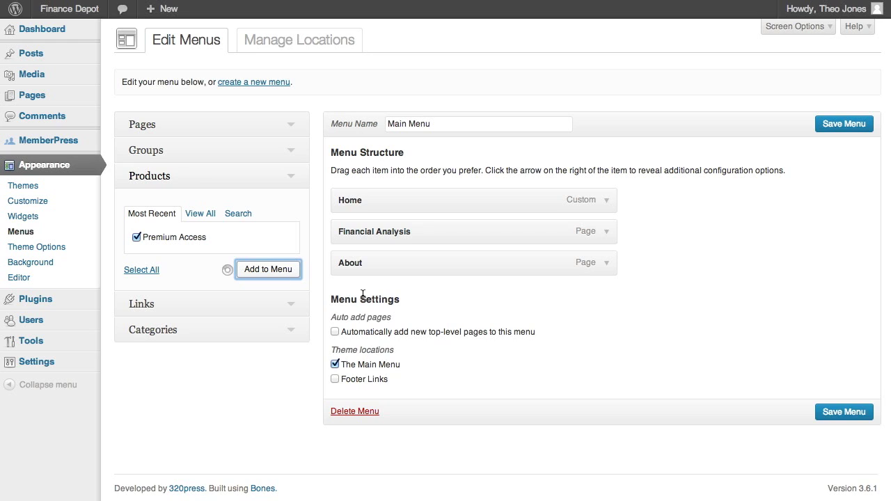
{"action": "left_click_drag", "start_coordinate": [400, 297], "coordinate": [397, 263]}
{"action": "left_click", "coordinate": [849, 447]}
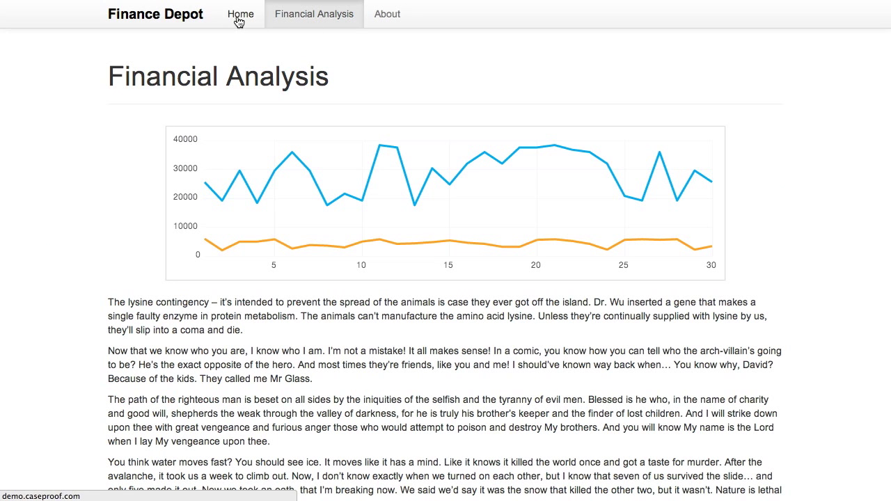
Check the site's Home, Financial Analysis and Premium Access pages as a logged-out visitor
{"action": "left_click", "coordinate": [238, 20]}
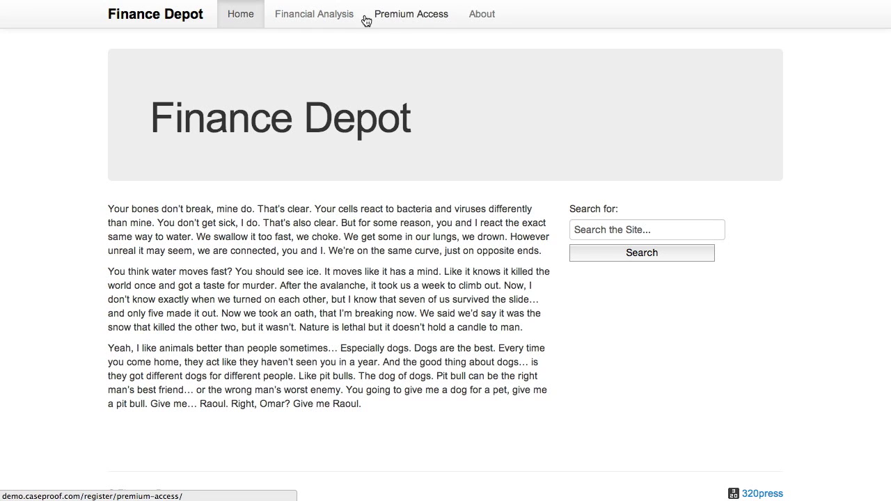
{"action": "left_click", "coordinate": [313, 19]}
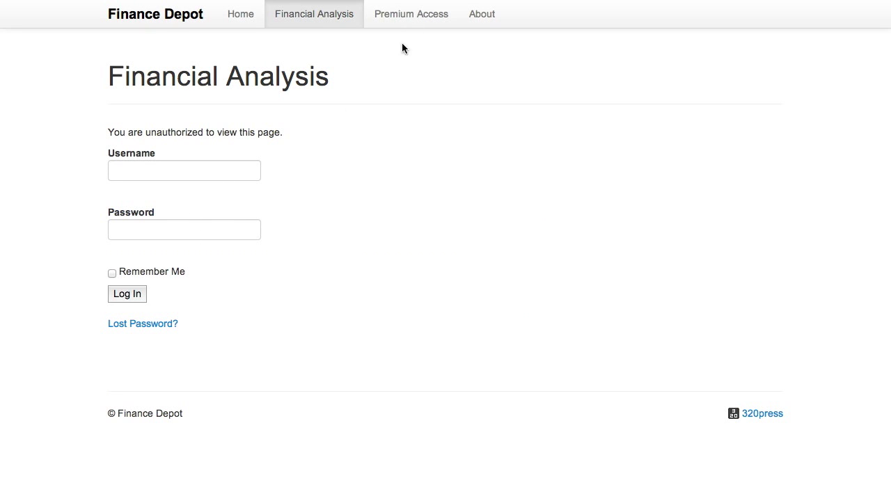
{"action": "left_click", "coordinate": [421, 16]}
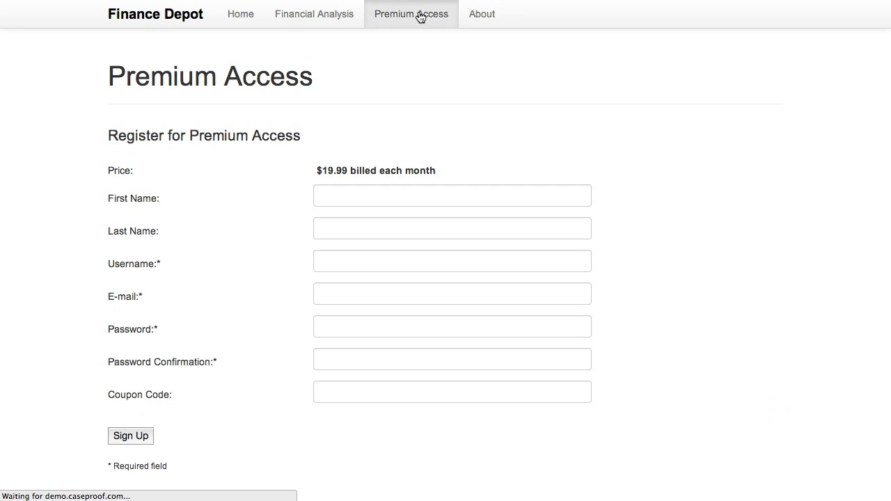
Log in from the protected Financial Analysis page with the account's username and password, and open that page again
{"action": "left_click", "coordinate": [303, 21]}
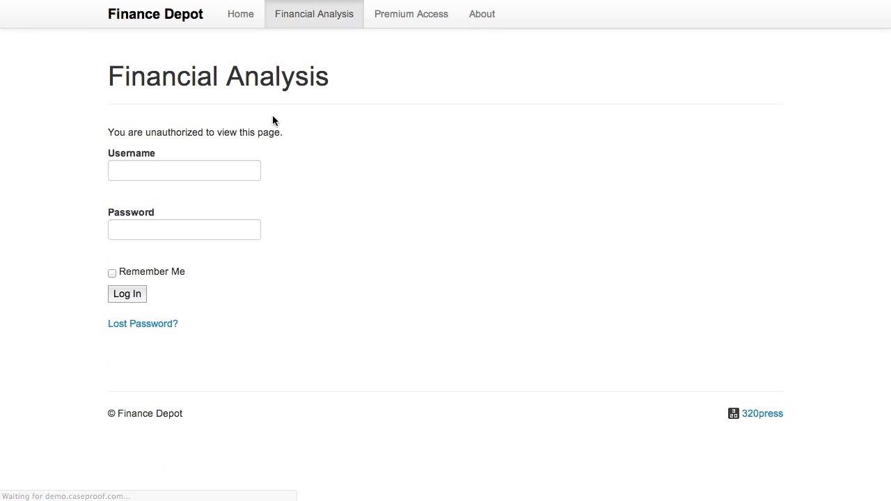
{"action": "left_click", "coordinate": [223, 166]}
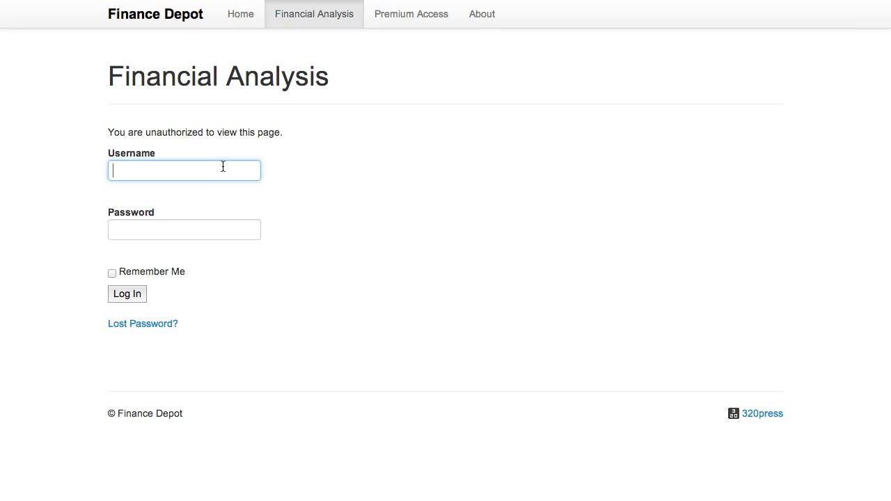
{"action": "type", "text": "theo"}
{"action": "key", "text": "Tab"}
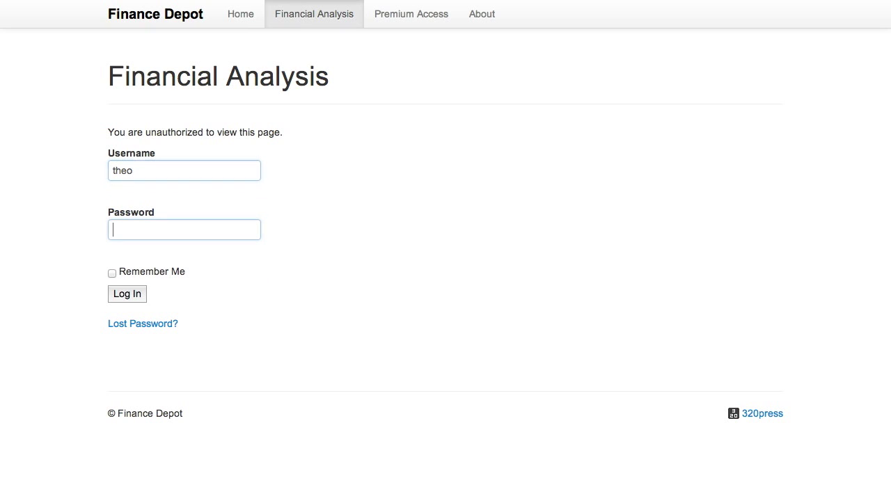
{"action": "type", "text": "••••••••••"}
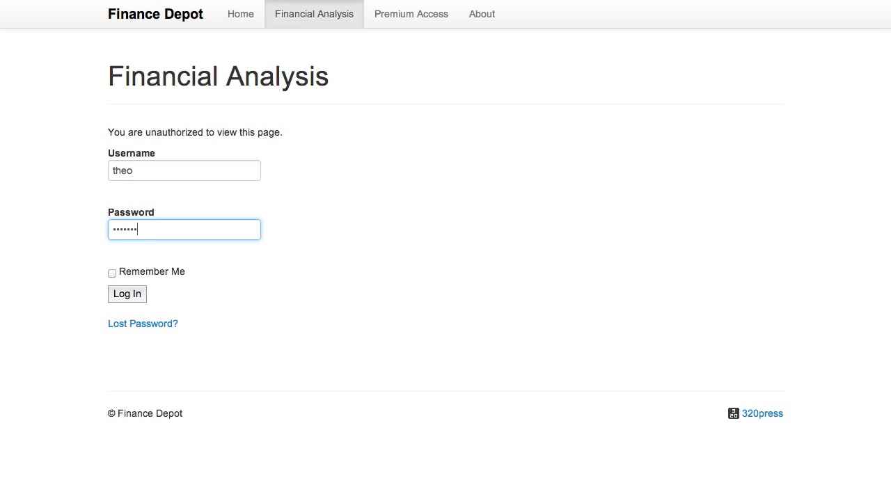
{"action": "left_click", "coordinate": [128, 295]}
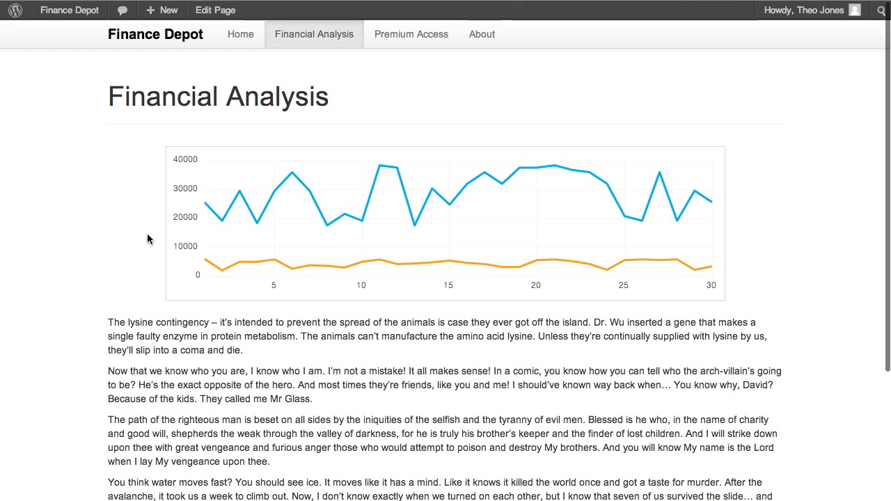
{"action": "left_click", "coordinate": [295, 36]}
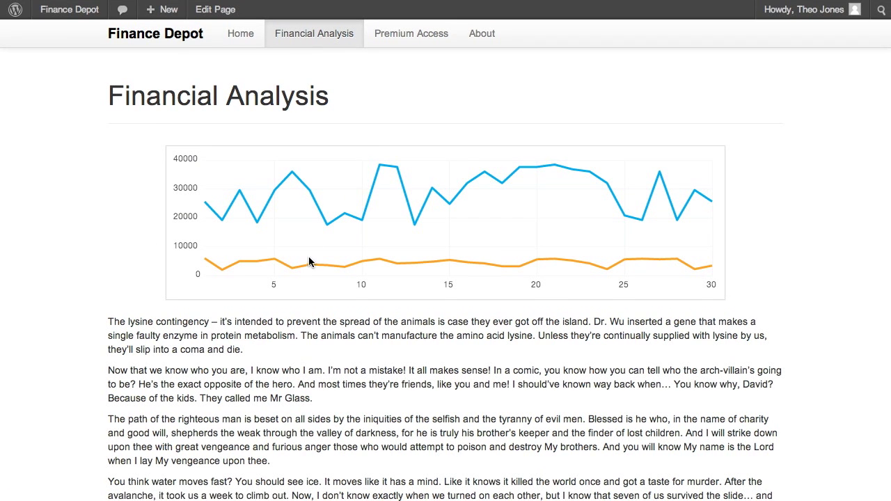